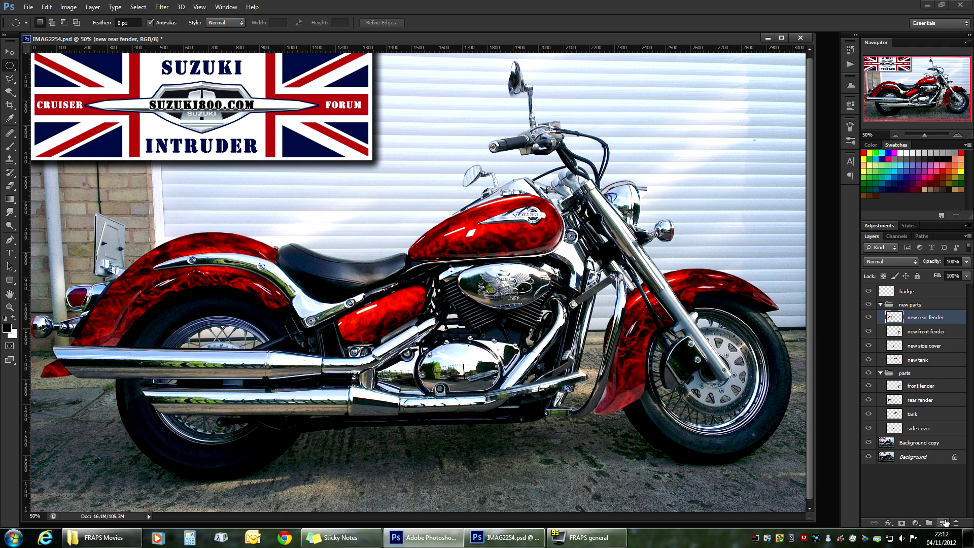
Step: Add a new layer named "shadows" above the new rear fender layer in the new parts group
{"action": "left_click", "coordinate": [942, 523]}
{"action": "double_click", "coordinate": [913, 317]}
{"action": "type", "text": "shadows"}
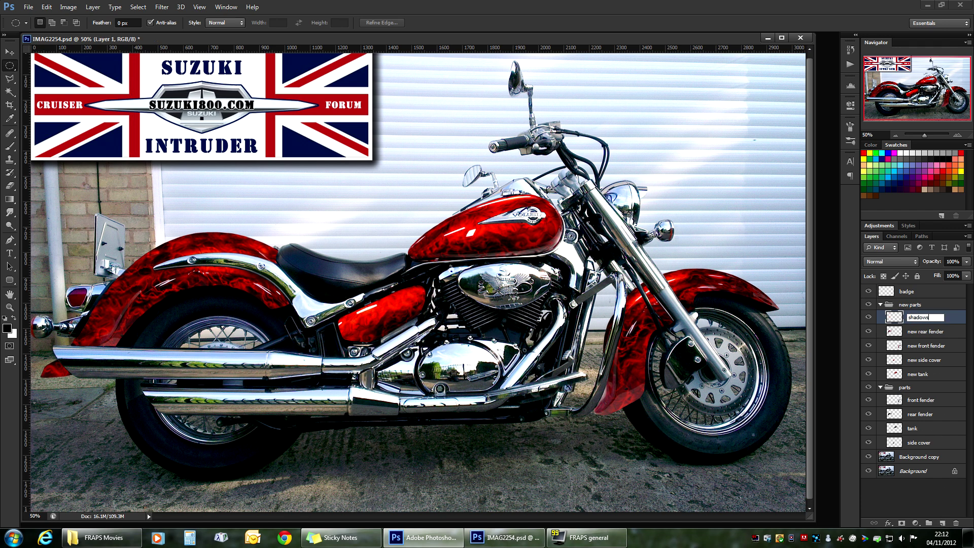
{"action": "key", "text": "Return"}
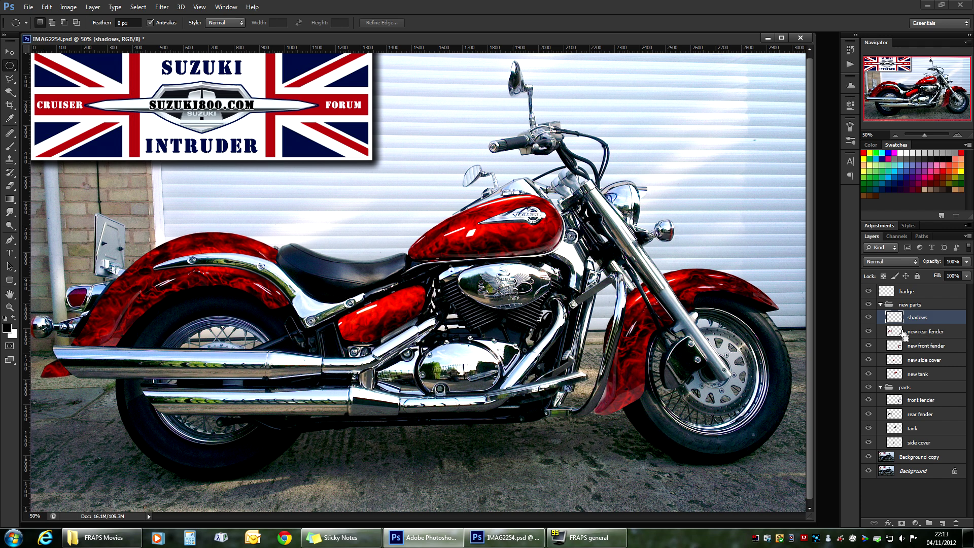
Step: Load the combined outlines of the new rear fender, new front fender, new side cover and new tank layers as one selection
{"action": "left_click", "coordinate": [894, 336], "text": "ctrl"}
{"action": "left_click", "coordinate": [895, 346], "text": "ctrl+shift"}
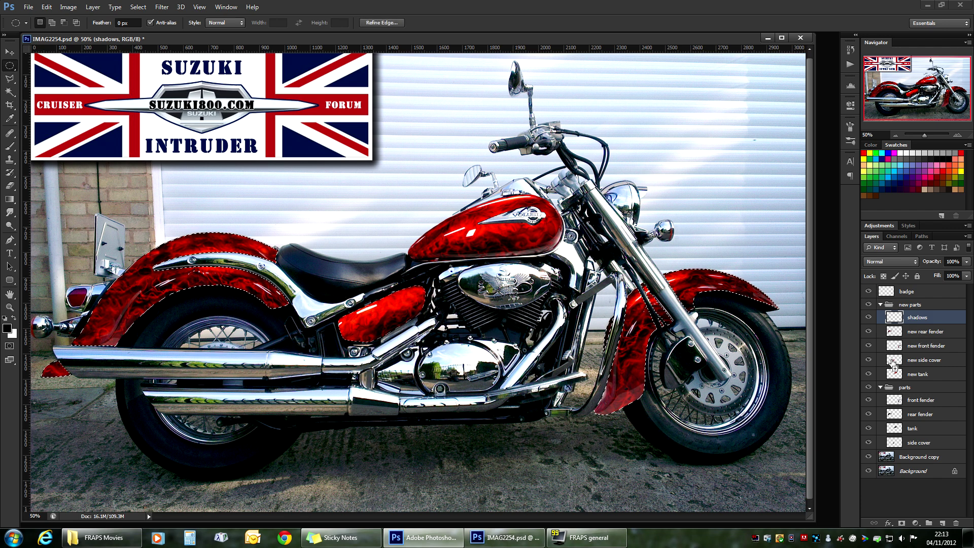
{"action": "left_click", "coordinate": [894, 361], "text": "ctrl+shift"}
{"action": "left_click", "coordinate": [893, 374], "text": "ctrl+shift"}
Step: Paint black shading along the edges of the rear fender with the Brush at 20% opacity
{"action": "left_click", "coordinate": [958, 135]}
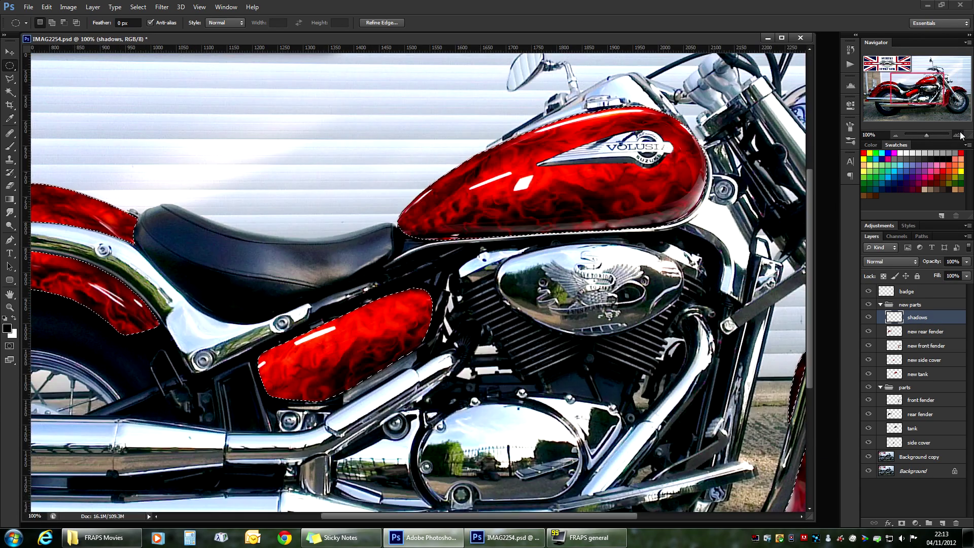
{"action": "left_click", "coordinate": [959, 135]}
{"action": "left_click_drag", "start_coordinate": [921, 88], "coordinate": [879, 91]}
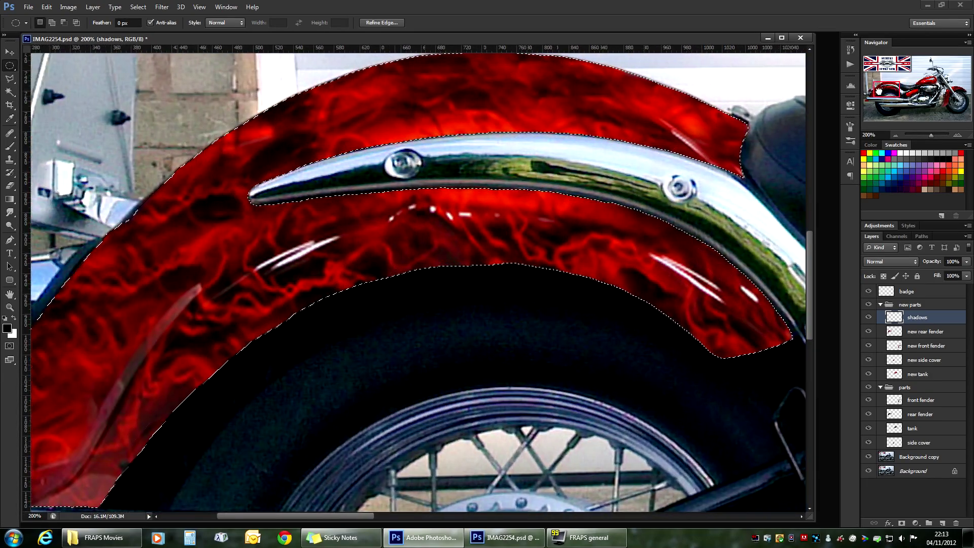
{"action": "left_click", "coordinate": [896, 135]}
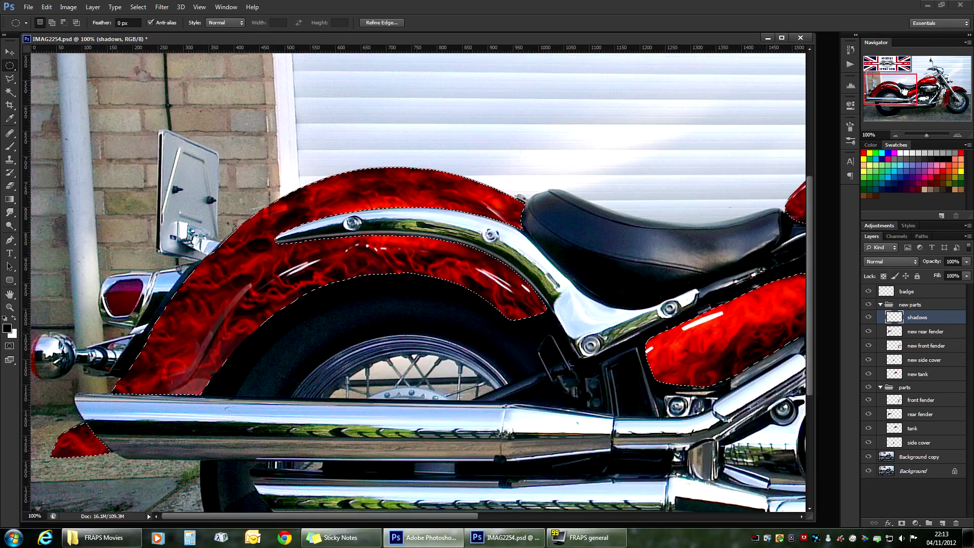
{"action": "scroll", "coordinate": [620, 121], "scroll_direction": "down", "scroll_amount": 2}
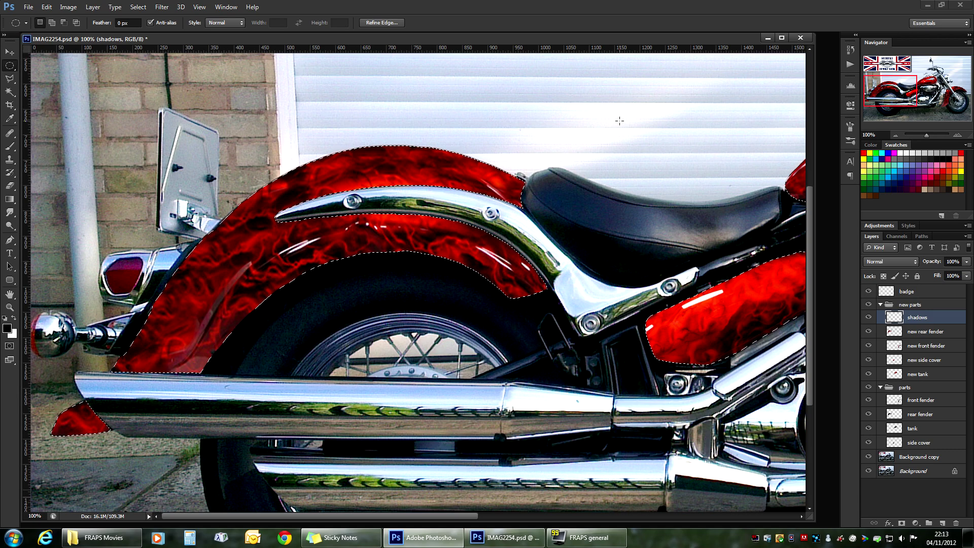
{"action": "left_click", "coordinate": [11, 147]}
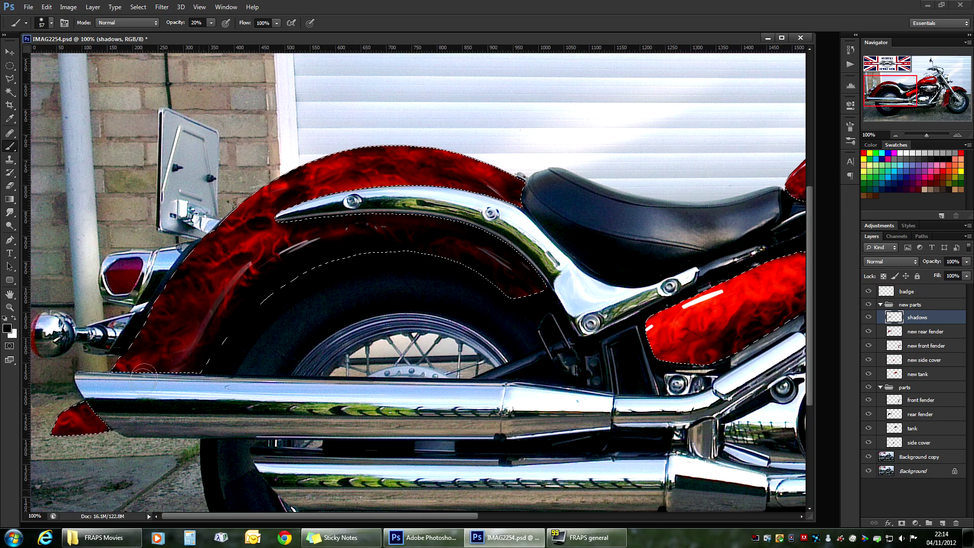
Step: Brush black shading at 20% opacity around the lower and upper edges of the side cover
{"action": "left_click_drag", "start_coordinate": [619, 287], "coordinate": [293, 225]}
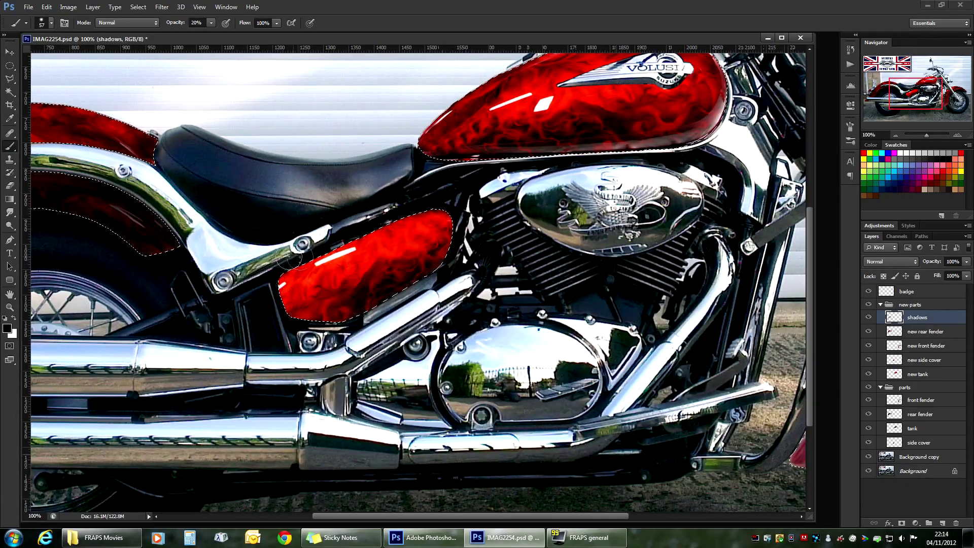
{"action": "mouse_move", "coordinate": [282, 287]}
{"action": "left_mouse_down"}
{"action": "mouse_move", "coordinate": [291, 312]}
{"action": "mouse_move", "coordinate": [313, 323]}
{"action": "mouse_move", "coordinate": [362, 318]}
{"action": "mouse_move", "coordinate": [404, 289]}
{"action": "left_mouse_up"}
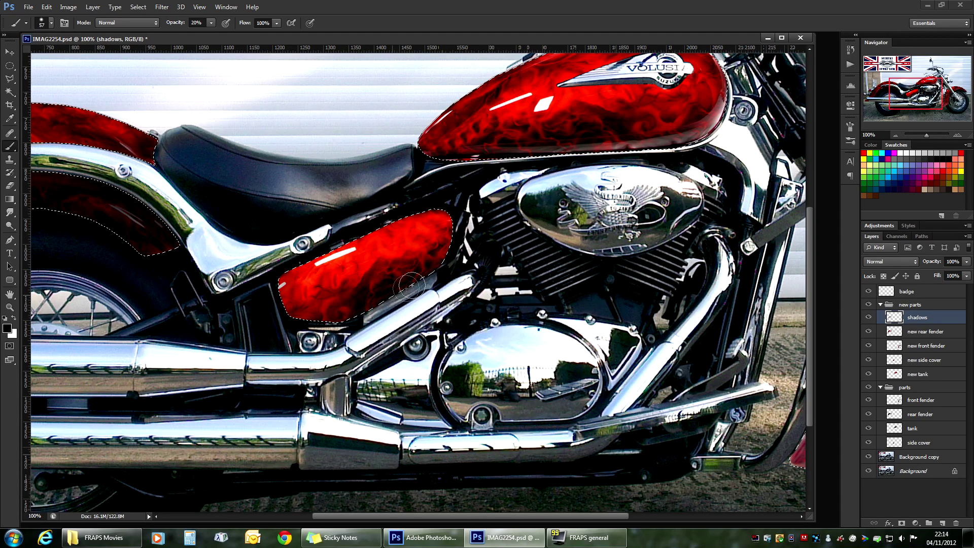
{"action": "mouse_move", "coordinate": [449, 217]}
{"action": "left_mouse_down"}
{"action": "mouse_move", "coordinate": [444, 269]}
{"action": "mouse_move", "coordinate": [365, 308]}
{"action": "mouse_move", "coordinate": [307, 315]}
{"action": "mouse_move", "coordinate": [275, 278]}
{"action": "mouse_move", "coordinate": [281, 271]}
{"action": "mouse_move", "coordinate": [284, 304]}
{"action": "mouse_move", "coordinate": [330, 322]}
{"action": "mouse_move", "coordinate": [424, 269]}
{"action": "mouse_move", "coordinate": [447, 225]}
{"action": "mouse_move", "coordinate": [404, 220]}
{"action": "mouse_move", "coordinate": [264, 284]}
{"action": "mouse_move", "coordinate": [285, 283]}
{"action": "mouse_move", "coordinate": [283, 308]}
{"action": "mouse_move", "coordinate": [348, 323]}
{"action": "mouse_move", "coordinate": [432, 280]}
{"action": "mouse_move", "coordinate": [464, 228]}
{"action": "mouse_move", "coordinate": [429, 209]}
{"action": "mouse_move", "coordinate": [279, 264]}
{"action": "left_mouse_up"}
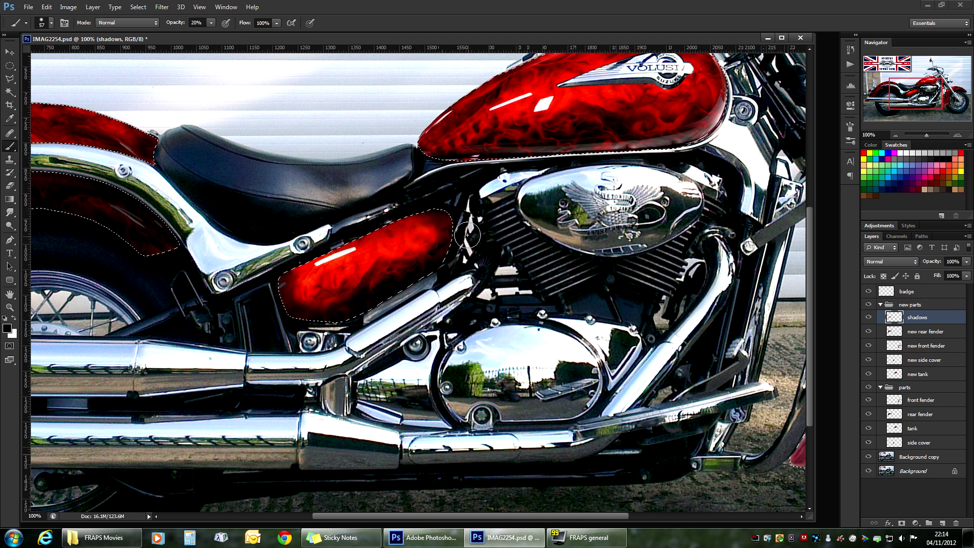
Step: Brush black shading at 20% opacity along the underside and outer edges of the fuel tank
{"action": "left_click_drag", "start_coordinate": [556, 195], "coordinate": [353, 269]}
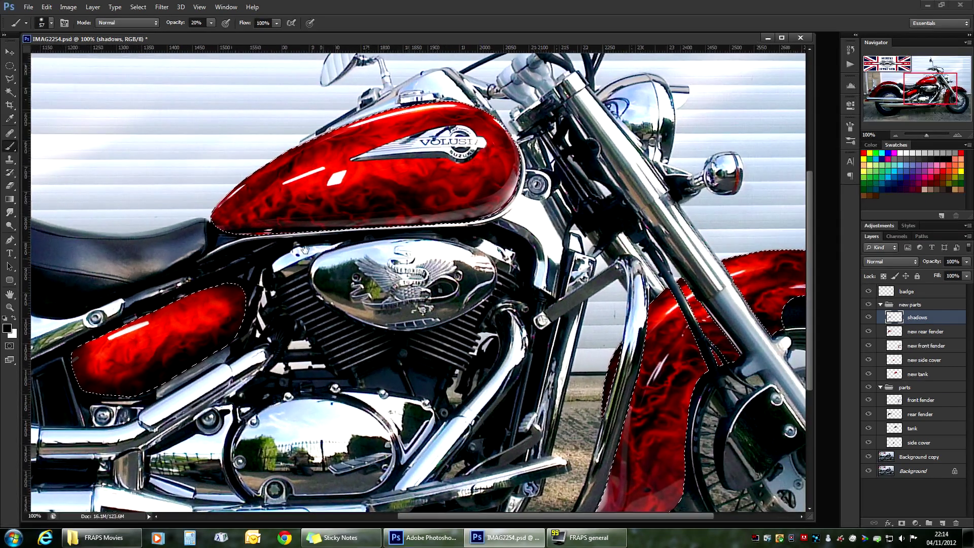
{"action": "left_click_drag", "start_coordinate": [266, 229], "coordinate": [482, 212]}
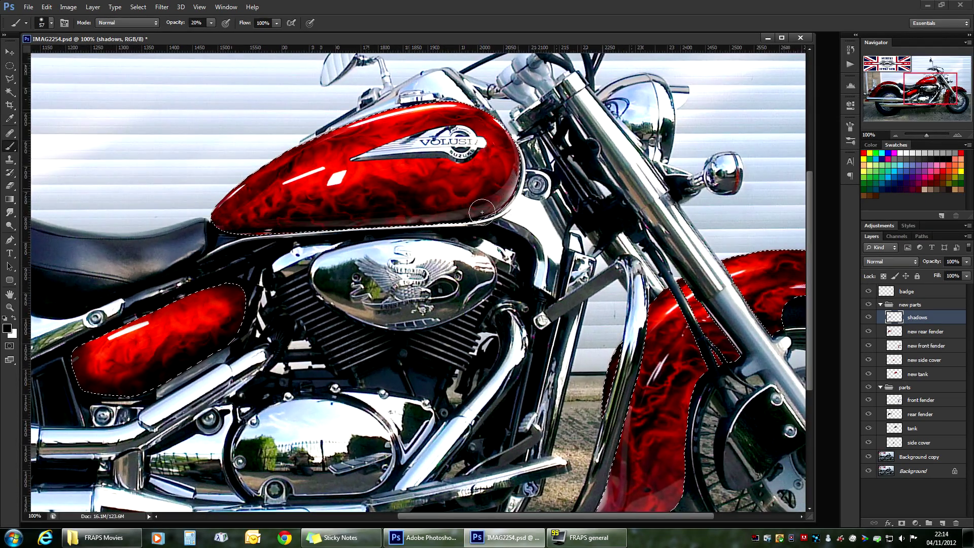
{"action": "mouse_move", "coordinate": [212, 213]}
{"action": "left_mouse_down"}
{"action": "mouse_move", "coordinate": [257, 232]}
{"action": "mouse_move", "coordinate": [322, 231]}
{"action": "mouse_move", "coordinate": [477, 215]}
{"action": "mouse_move", "coordinate": [530, 180]}
{"action": "left_mouse_up"}
{"action": "mouse_move", "coordinate": [213, 210]}
{"action": "left_mouse_down"}
{"action": "mouse_move", "coordinate": [226, 231]}
{"action": "mouse_move", "coordinate": [293, 235]}
{"action": "left_mouse_up"}
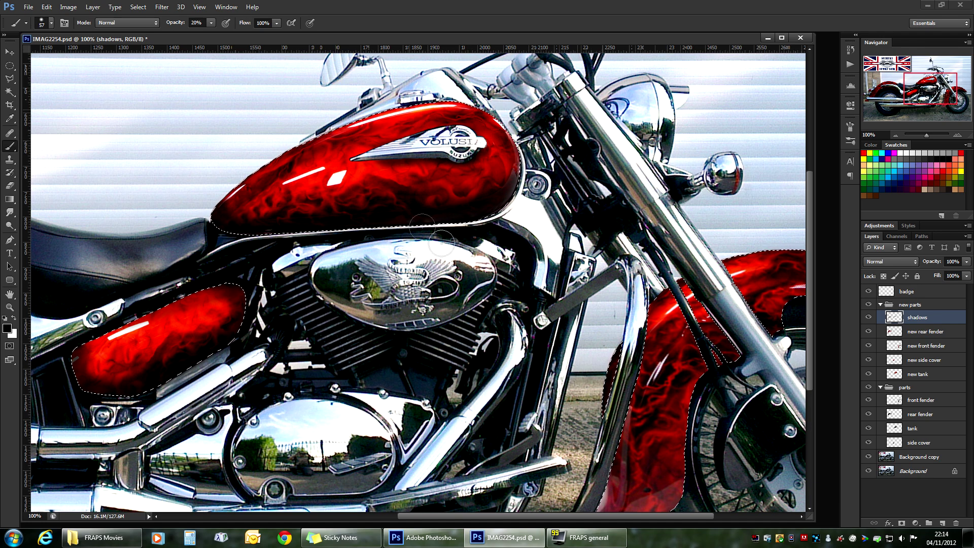
Step: Brush black shading at 20% opacity along the wheel-side edge and lower tip of the front fender
{"action": "left_click_drag", "start_coordinate": [567, 252], "coordinate": [346, 235]}
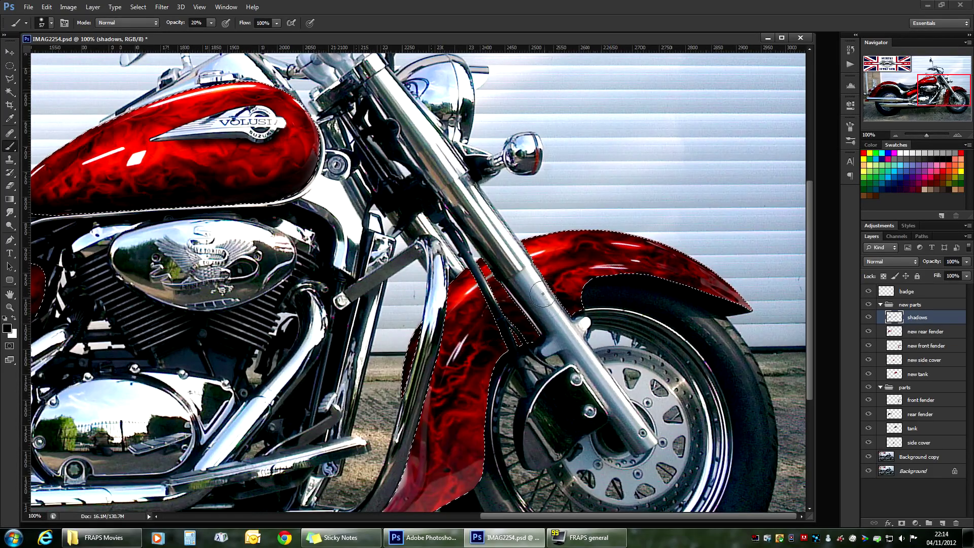
{"action": "mouse_move", "coordinate": [590, 298]}
{"action": "left_mouse_down"}
{"action": "mouse_move", "coordinate": [573, 274]}
{"action": "mouse_move", "coordinate": [626, 266]}
{"action": "mouse_move", "coordinate": [688, 283]}
{"action": "mouse_move", "coordinate": [650, 262]}
{"action": "mouse_move", "coordinate": [560, 272]}
{"action": "mouse_move", "coordinate": [675, 283]}
{"action": "mouse_move", "coordinate": [726, 301]}
{"action": "mouse_move", "coordinate": [570, 276]}
{"action": "mouse_move", "coordinate": [599, 270]}
{"action": "mouse_move", "coordinate": [714, 308]}
{"action": "left_mouse_up"}
{"action": "left_click_drag", "start_coordinate": [502, 406], "coordinate": [495, 477]}
{"action": "mouse_move", "coordinate": [495, 477]}
{"action": "left_mouse_down"}
{"action": "mouse_move", "coordinate": [537, 327]}
{"action": "mouse_move", "coordinate": [491, 346]}
{"action": "mouse_move", "coordinate": [523, 292]}
{"action": "mouse_move", "coordinate": [534, 207]}
{"action": "left_mouse_up"}
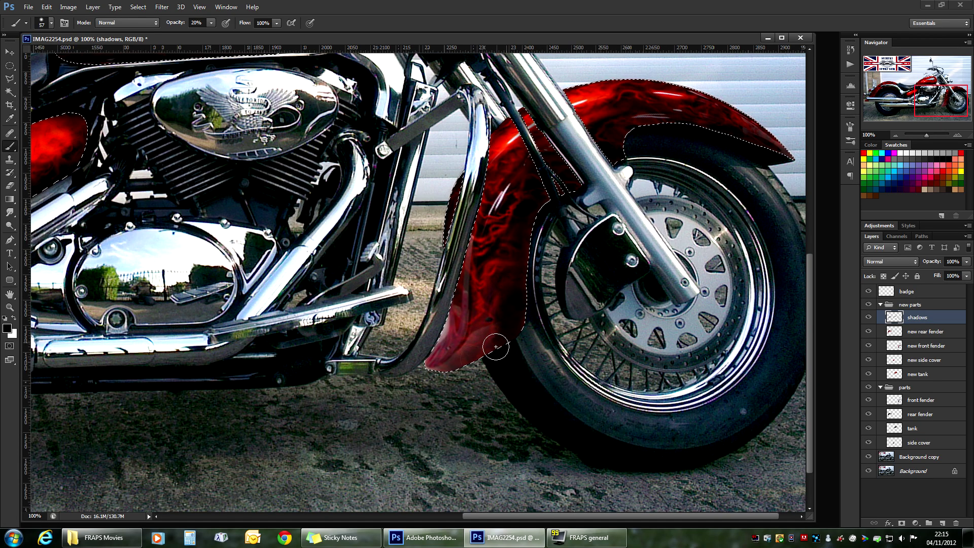
{"action": "left_click_drag", "start_coordinate": [496, 343], "coordinate": [435, 360]}
{"action": "mouse_move", "coordinate": [450, 310]}
{"action": "left_mouse_down"}
{"action": "mouse_move", "coordinate": [421, 366]}
{"action": "mouse_move", "coordinate": [455, 296]}
{"action": "left_mouse_up"}
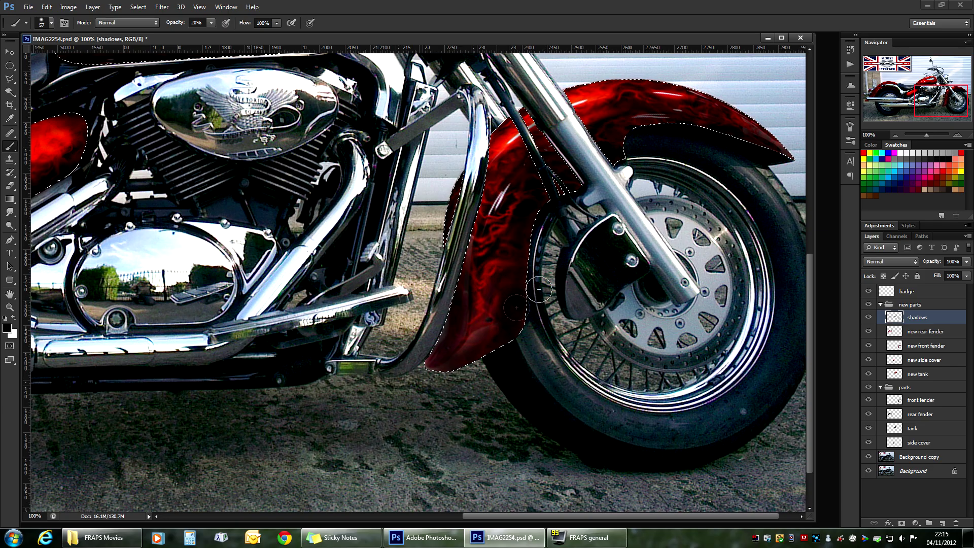
Step: Show the whole motorcycle at 50% and clear the selection around the painted parts
{"action": "scroll", "coordinate": [548, 304], "scroll_direction": "up", "scroll_amount": 5}
{"action": "scroll", "coordinate": [558, 319], "scroll_direction": "left", "scroll_amount": 5}
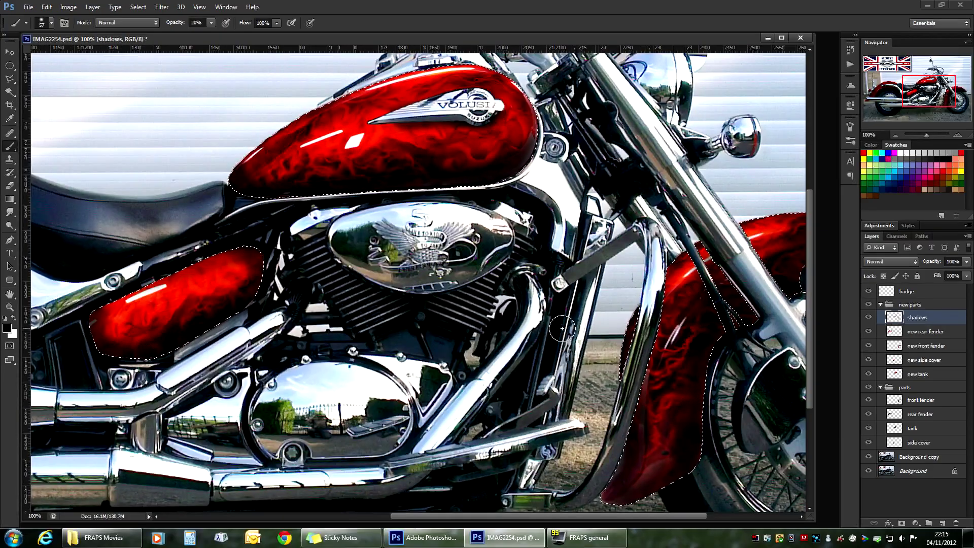
{"action": "left_click", "coordinate": [895, 136]}
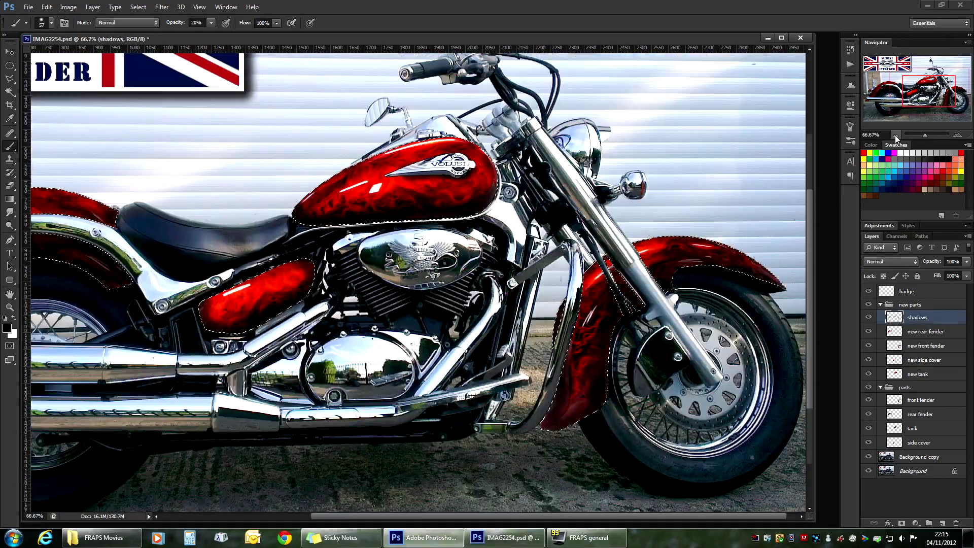
{"action": "left_click", "coordinate": [895, 136]}
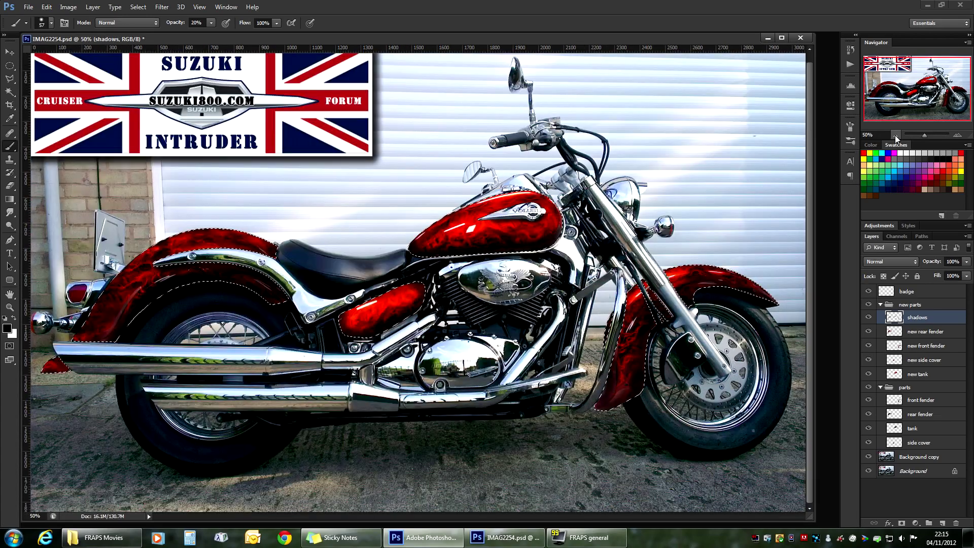
{"action": "left_click", "coordinate": [9, 66]}
{"action": "left_click", "coordinate": [324, 168]}
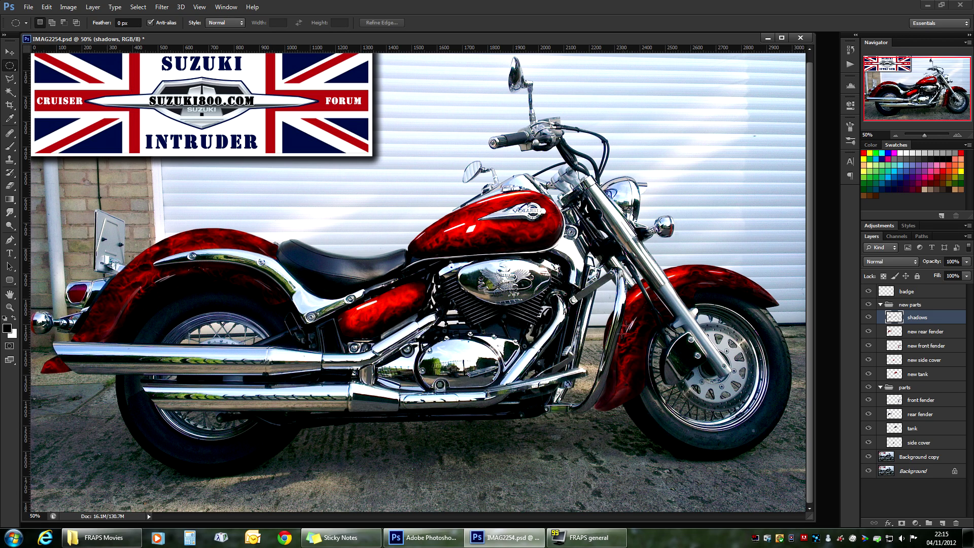
Step: Compare the motorcycle with and without the shadows layer
{"action": "left_click", "coordinate": [868, 317]}
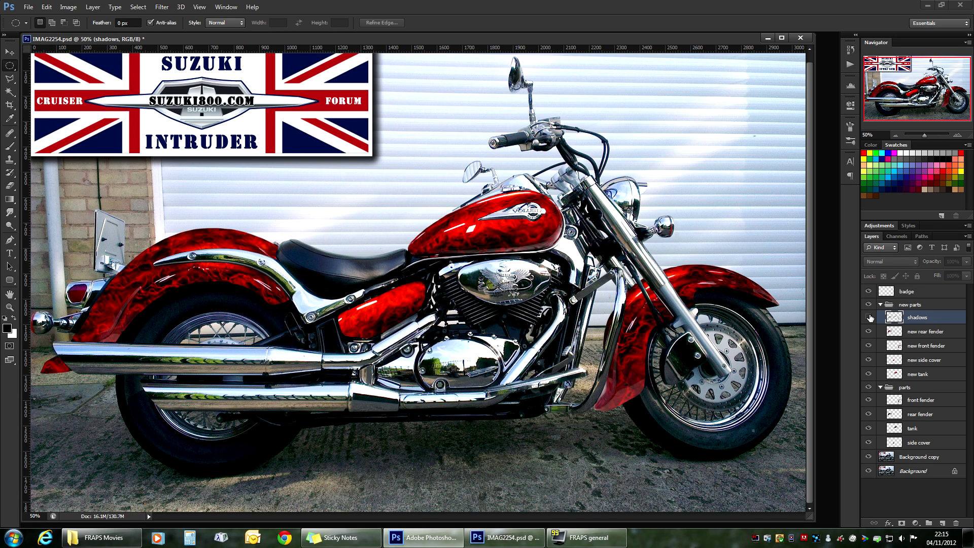
{"action": "left_click", "coordinate": [869, 317]}
{"action": "left_click", "coordinate": [869, 317]}
{"action": "left_click", "coordinate": [868, 317]}
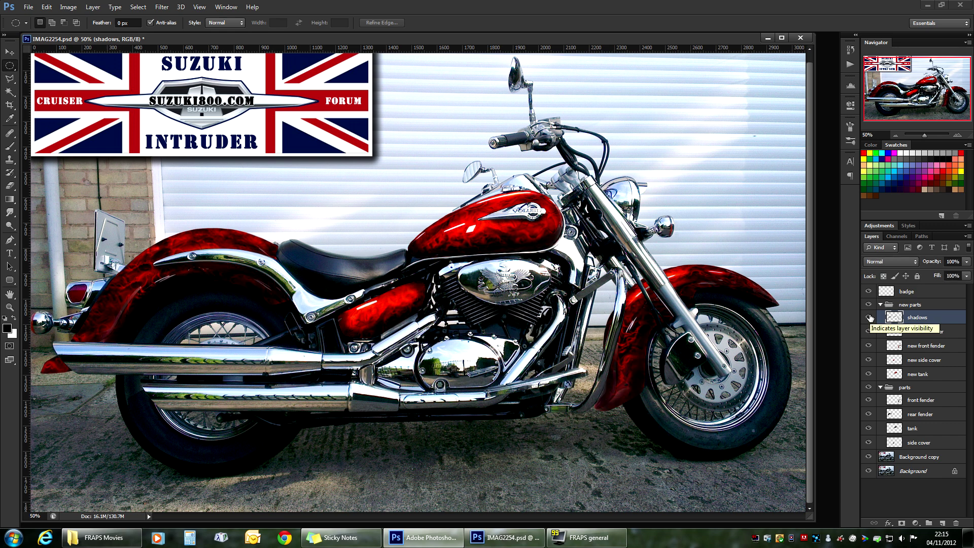
Step: Duplicate the shadows layer and the four new part layers, and merge the copies into a single layer
{"action": "left_click", "coordinate": [915, 377], "text": "shift"}
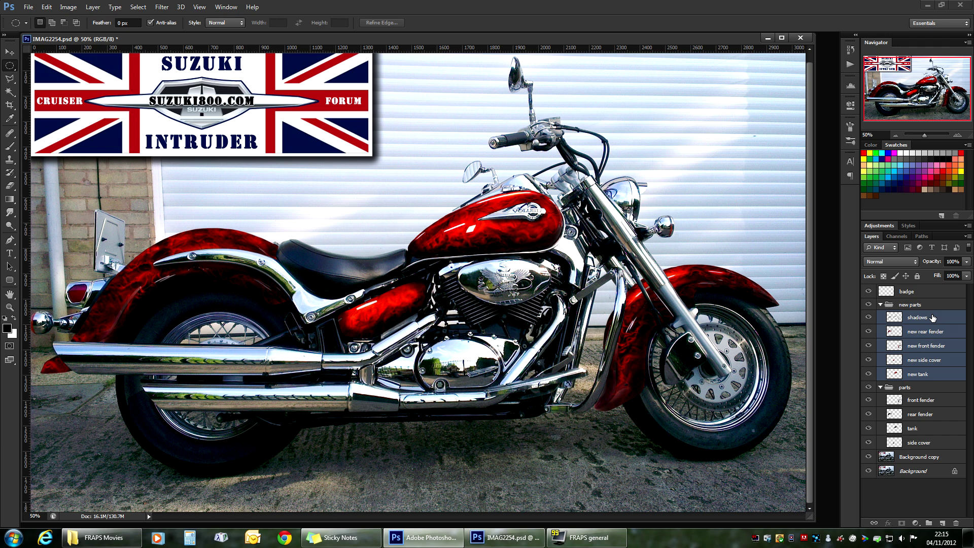
{"action": "key", "text": "ctrl+j"}
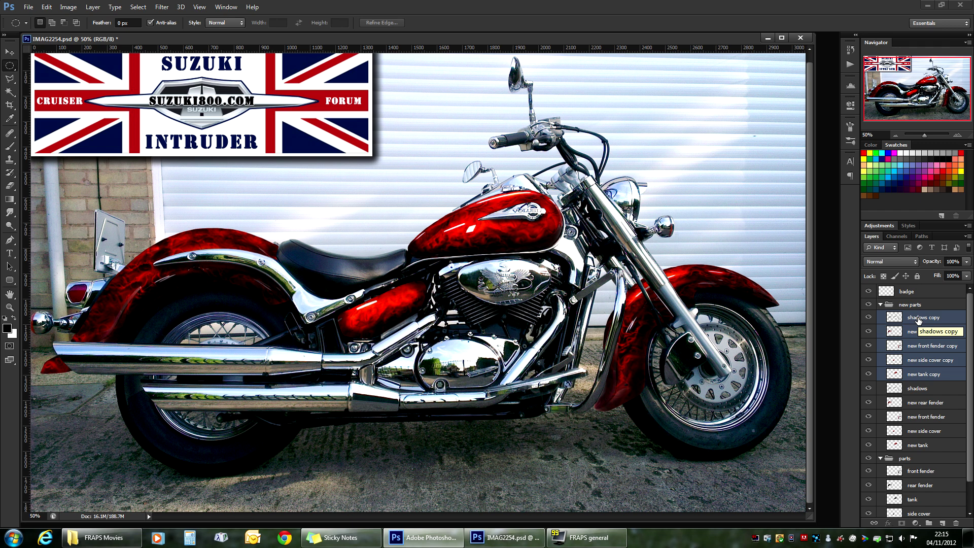
{"action": "left_click", "coordinate": [919, 319]}
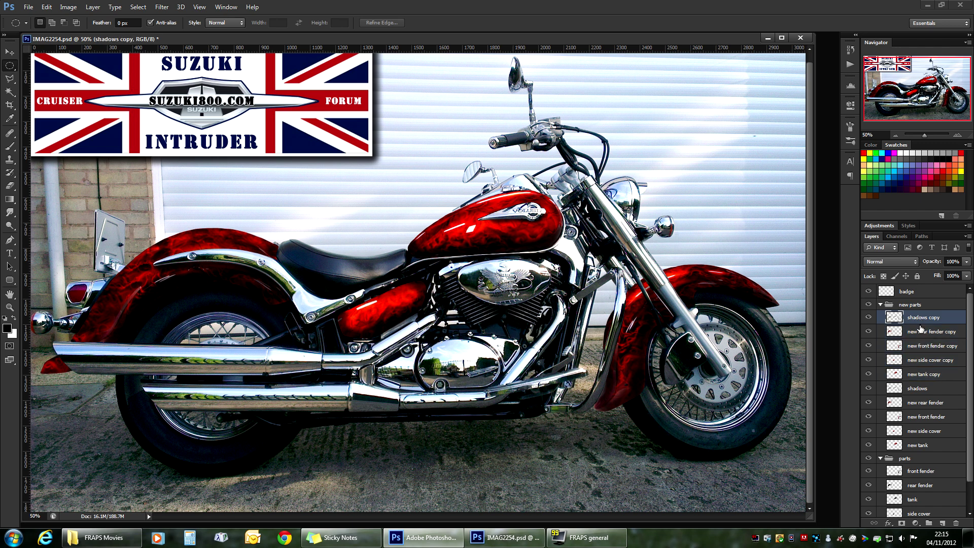
{"action": "key", "text": "Delete"}
{"action": "key", "text": "Delete"}
{"action": "key", "text": "Delete"}
{"action": "key", "text": "Delete"}
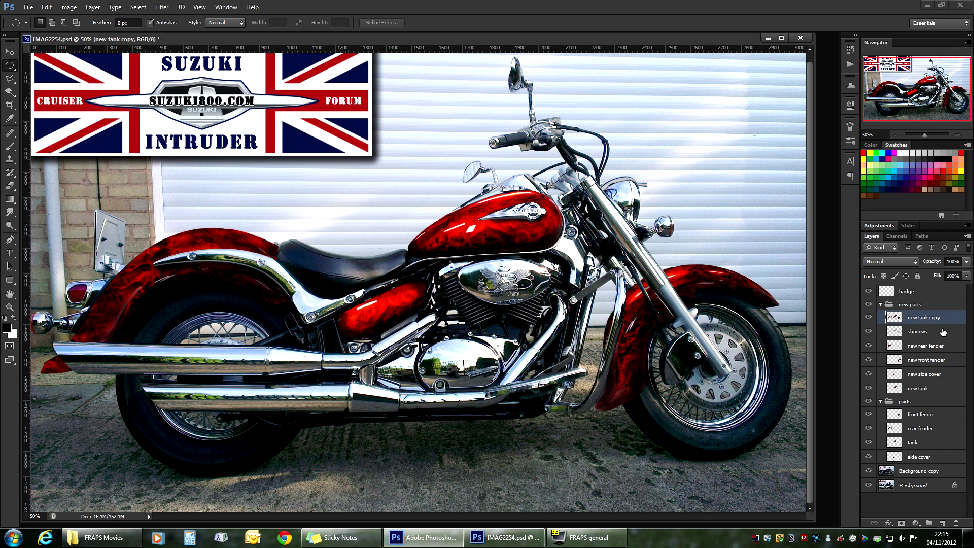
Step: Hide the original shadows and new part layers, and compare the motorcycle with the merged copy shown and hidden
{"action": "left_click", "coordinate": [868, 332]}
{"action": "left_click_drag", "start_coordinate": [869, 334], "coordinate": [868, 390]}
{"action": "left_click", "coordinate": [869, 317]}
{"action": "left_click", "coordinate": [869, 317]}
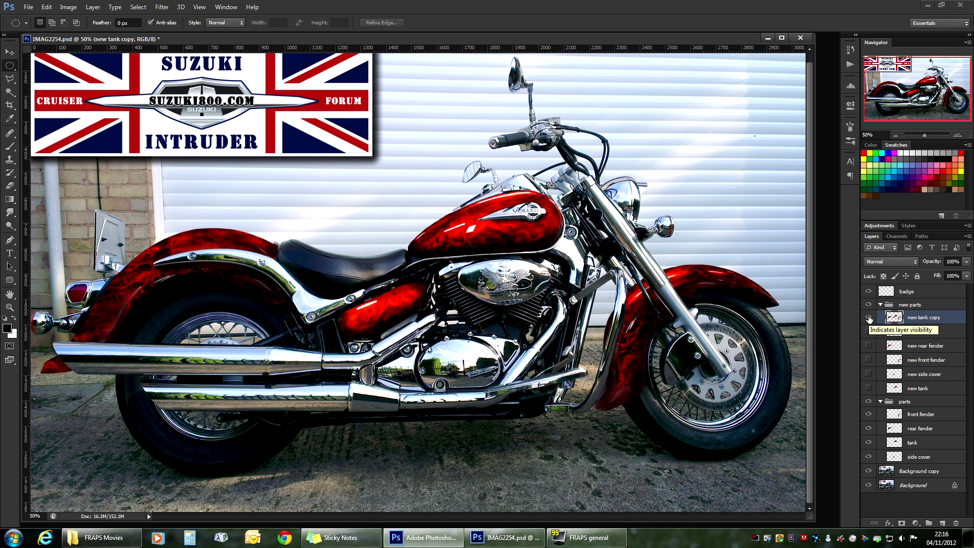
{"action": "left_click", "coordinate": [869, 318]}
{"action": "left_click", "coordinate": [869, 318]}
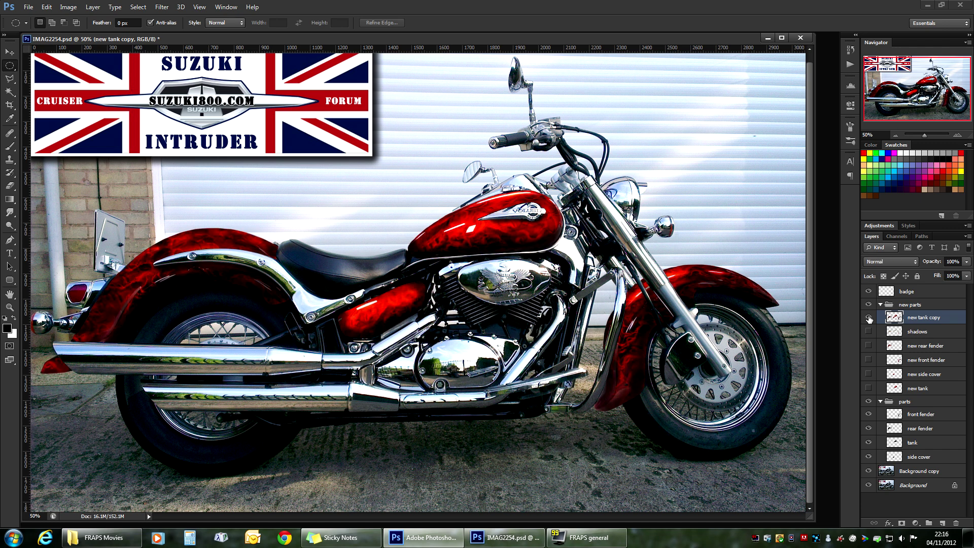
{"action": "left_click", "coordinate": [869, 318]}
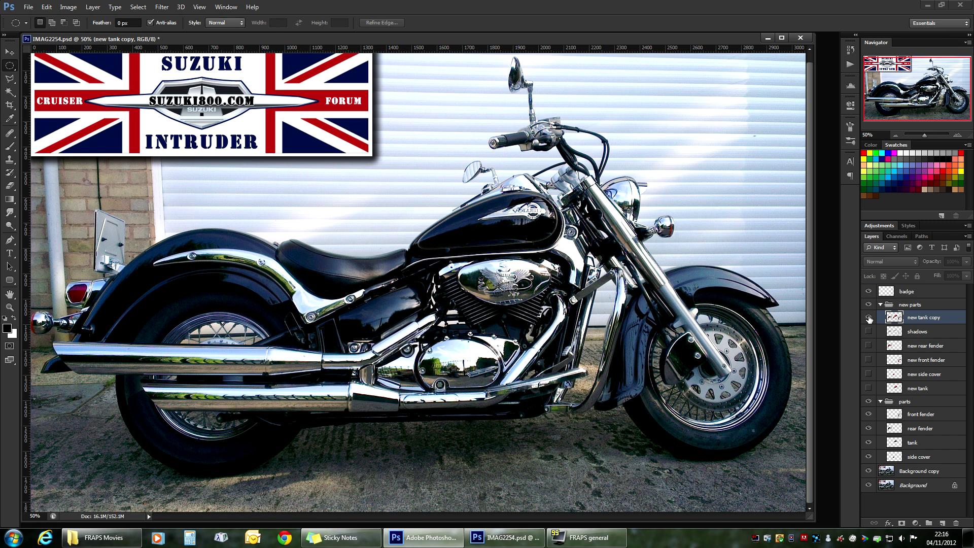
{"action": "left_click", "coordinate": [869, 317]}
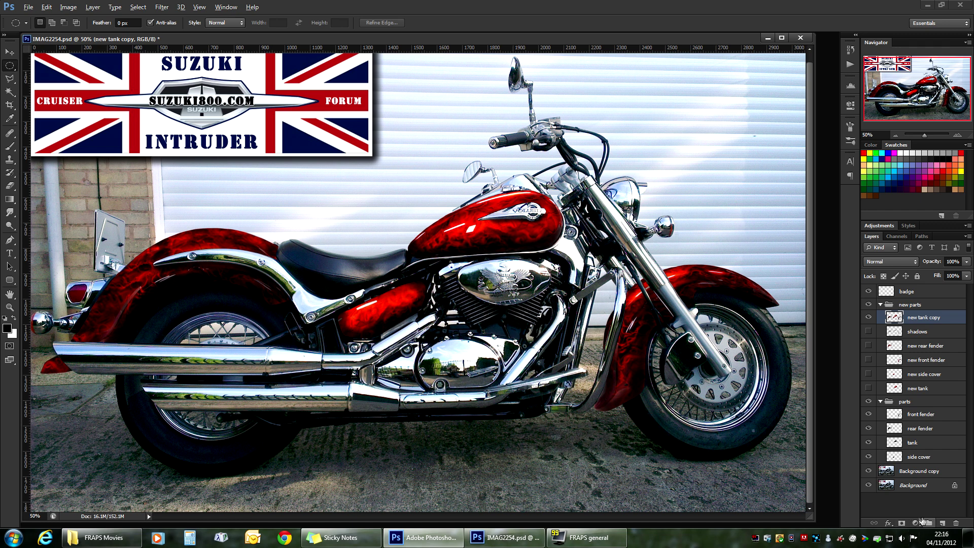
Step: Add a Hue/Saturation adjustment clipped to the merged new tank copy layer and set its hue to +95
{"action": "left_click", "coordinate": [915, 522]}
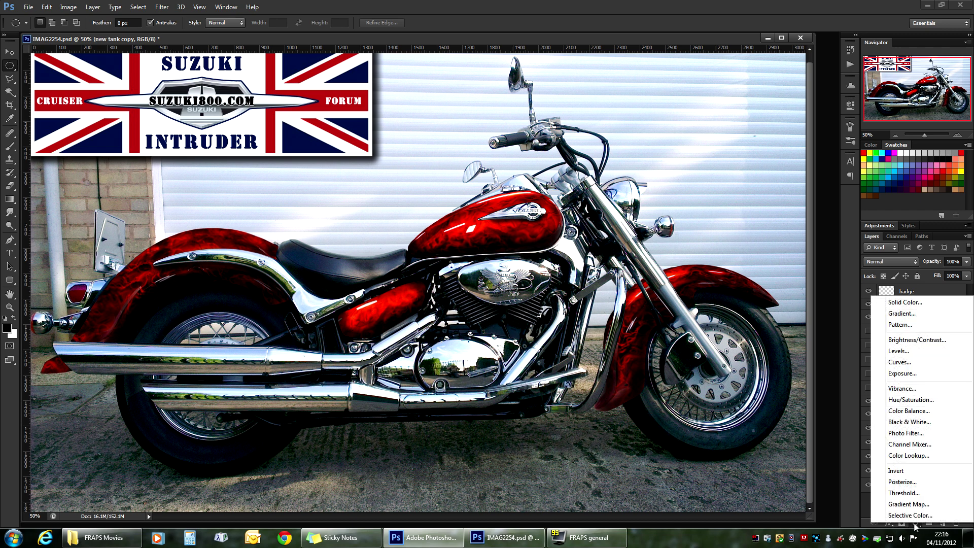
{"action": "left_click", "coordinate": [909, 400], "text": "alt"}
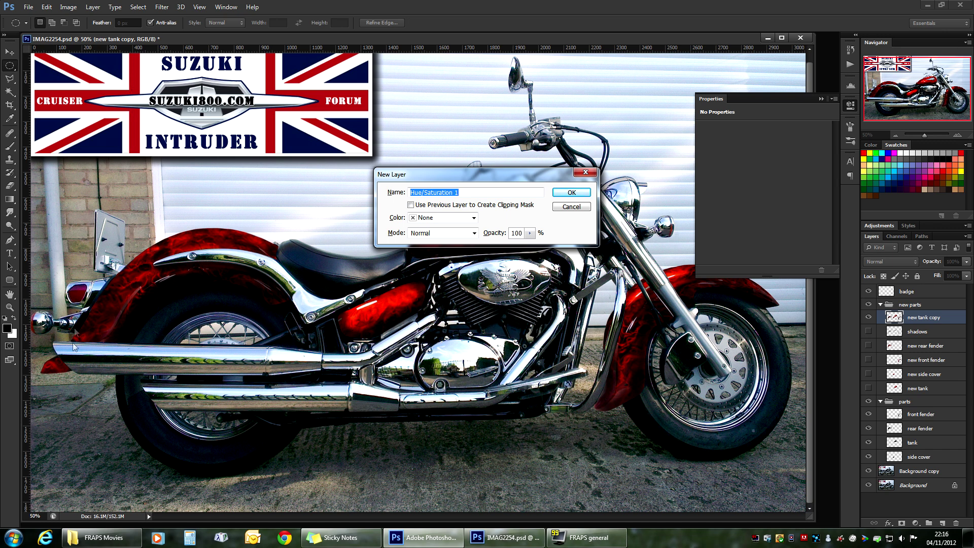
{"action": "left_click", "coordinate": [411, 205]}
{"action": "left_click", "coordinate": [579, 196]}
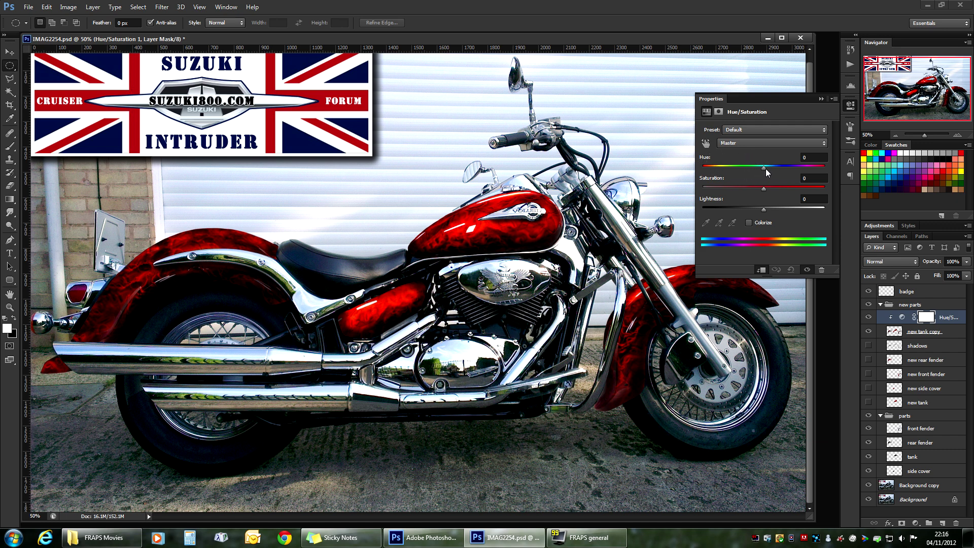
{"action": "left_click_drag", "start_coordinate": [764, 168], "coordinate": [804, 174]}
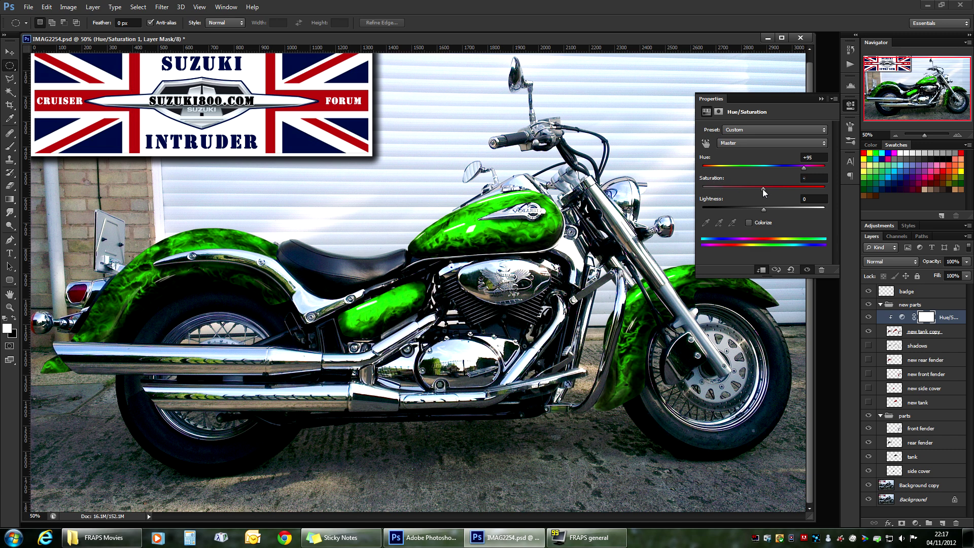
Step: Recolour the paintwork blue by setting the Hue/Saturation adjustment's hue to -166 and saturation to -21
{"action": "left_click_drag", "start_coordinate": [755, 188], "coordinate": [735, 194]}
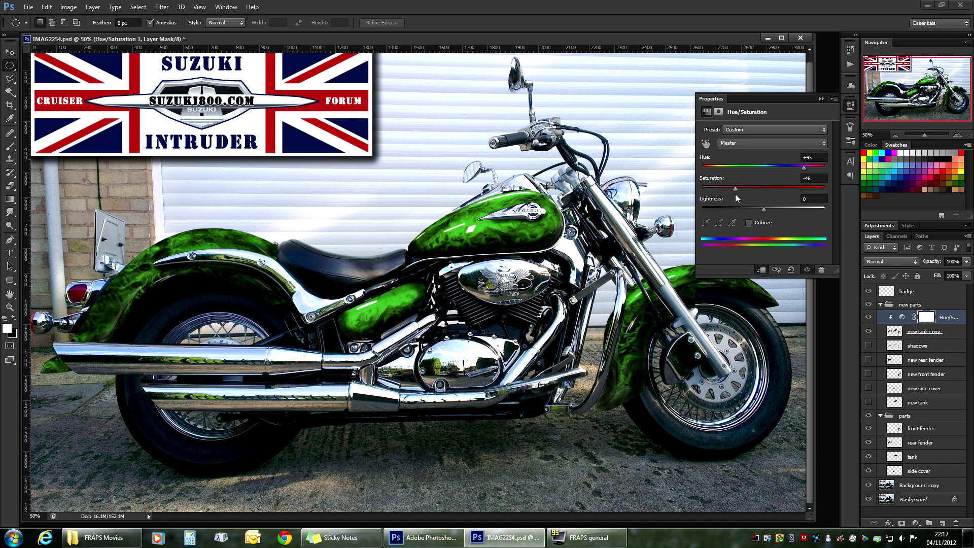
{"action": "left_click_drag", "start_coordinate": [731, 191], "coordinate": [759, 188]}
{"action": "left_click_drag", "start_coordinate": [807, 169], "coordinate": [705, 169]}
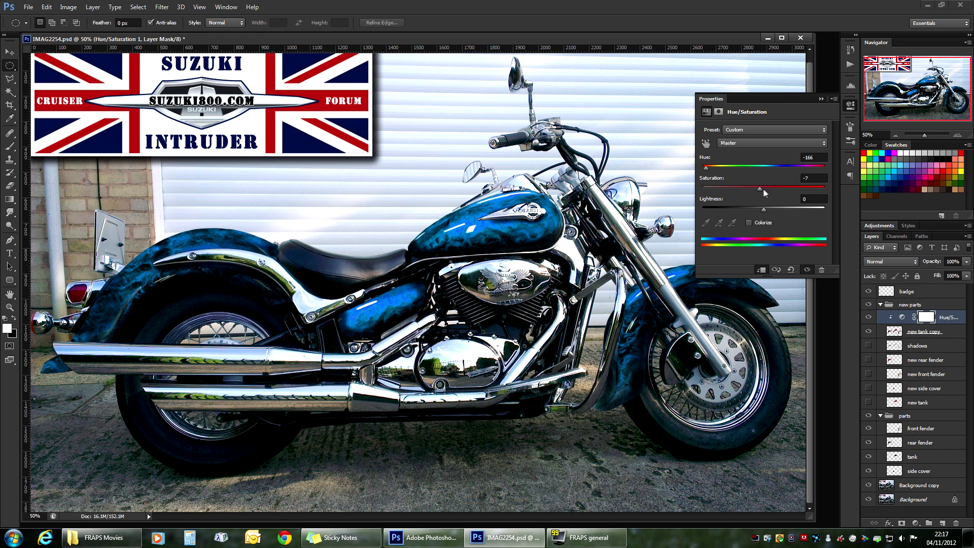
{"action": "left_click_drag", "start_coordinate": [753, 187], "coordinate": [764, 188]}
{"action": "left_click_drag", "start_coordinate": [763, 188], "coordinate": [750, 188]}
{"action": "left_click", "coordinate": [851, 105]}
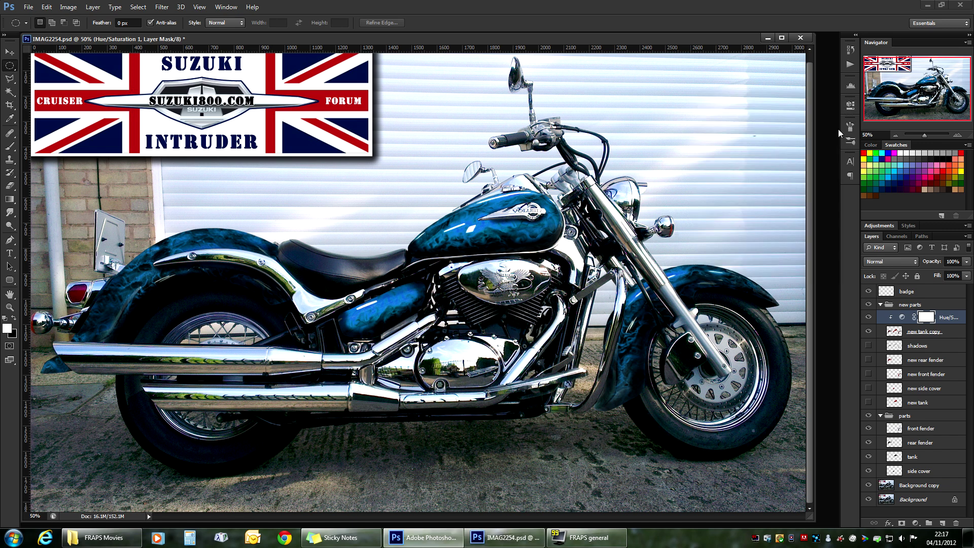
Step: Reopen the settings of the Hue/Saturation adjustment above the new tank copy layer and fine-tune its hue to -162
{"action": "left_click", "coordinate": [896, 135]}
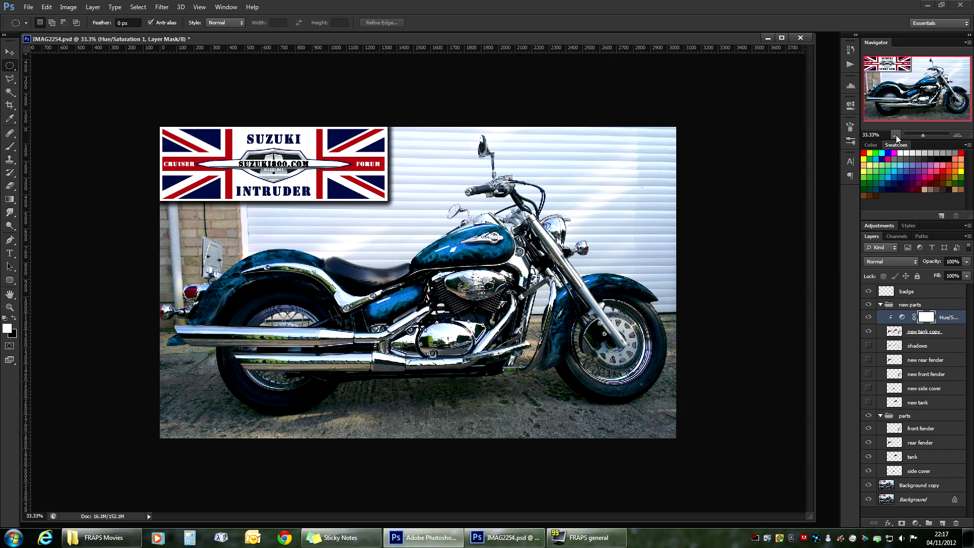
{"action": "left_click", "coordinate": [957, 135]}
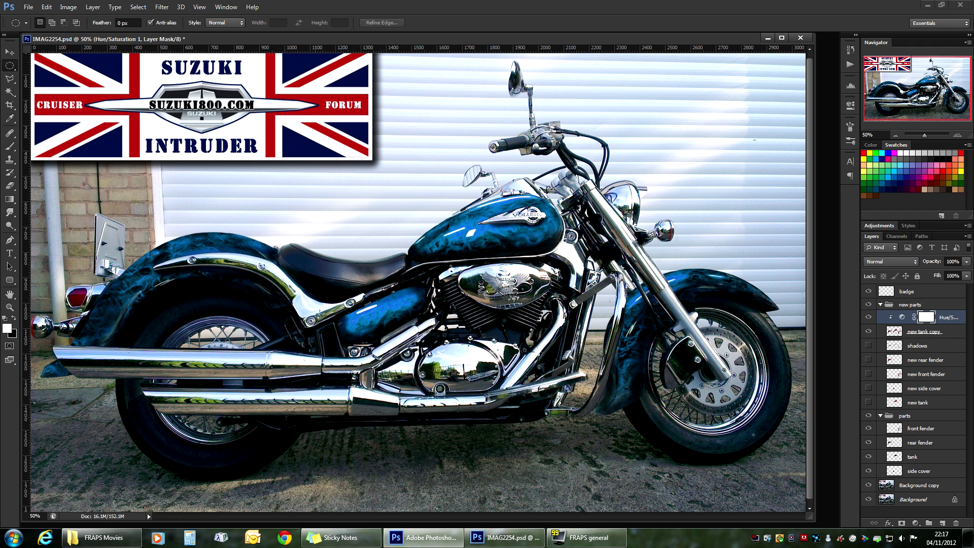
{"action": "left_click", "coordinate": [902, 317]}
{"action": "double_click", "coordinate": [900, 318]}
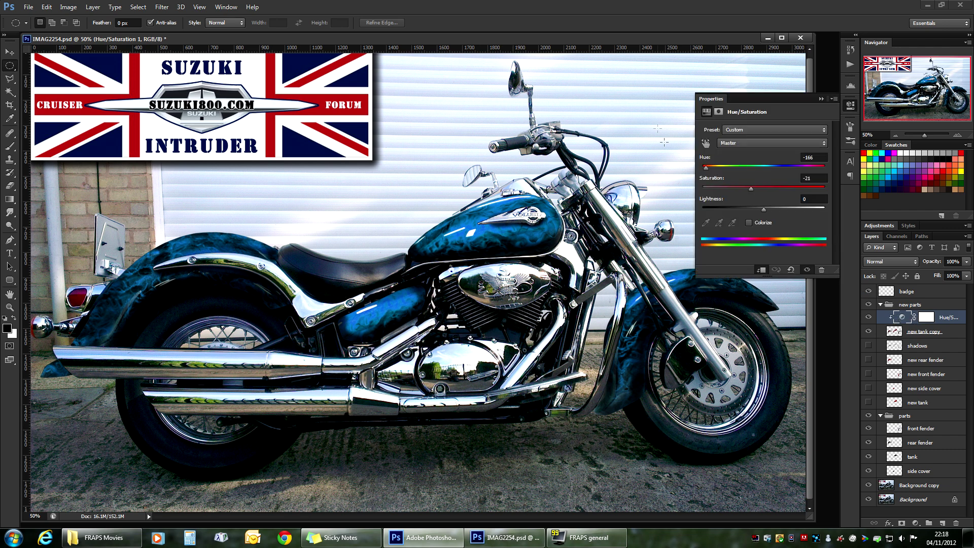
{"action": "mouse_move", "coordinate": [709, 167]}
{"action": "left_mouse_down"}
{"action": "mouse_move", "coordinate": [756, 169]}
{"action": "mouse_move", "coordinate": [707, 169]}
{"action": "left_mouse_up"}
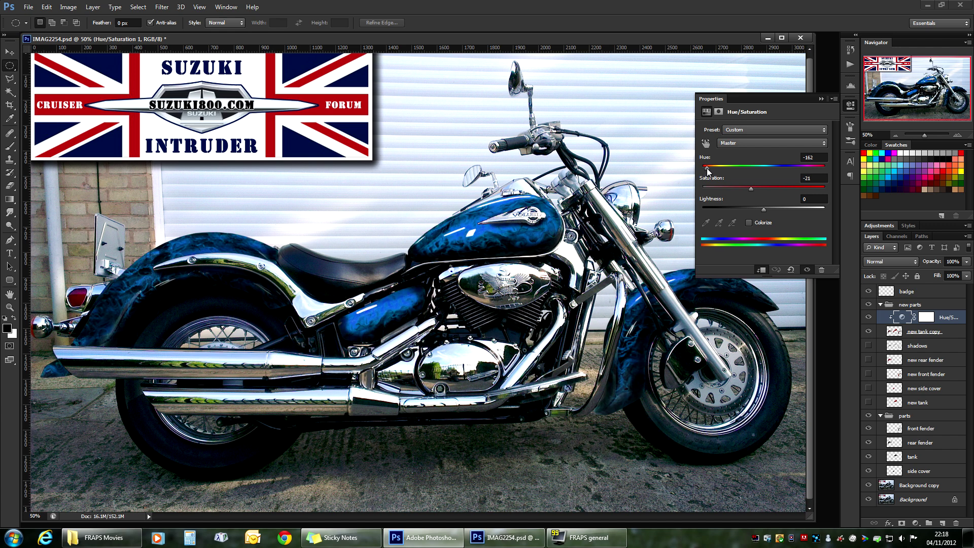
{"action": "left_click", "coordinate": [851, 105]}
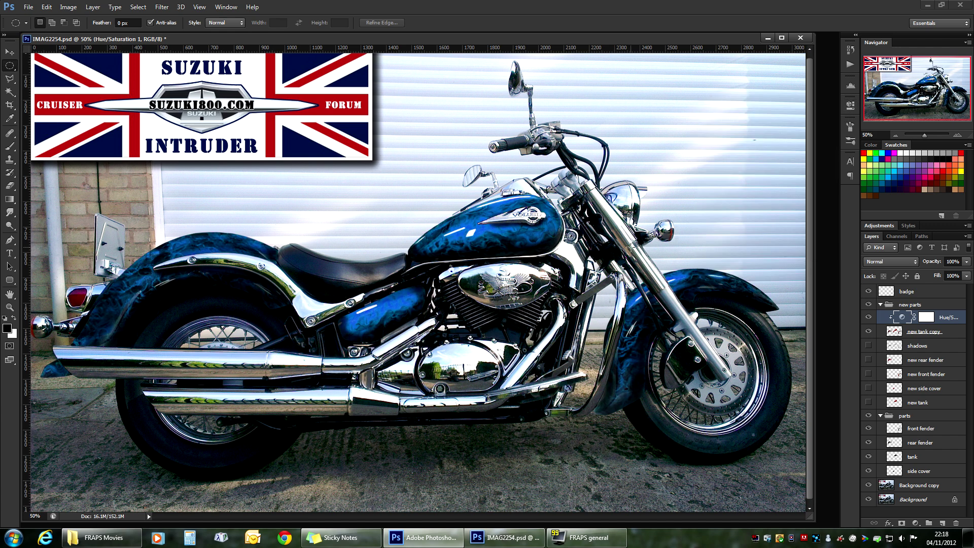